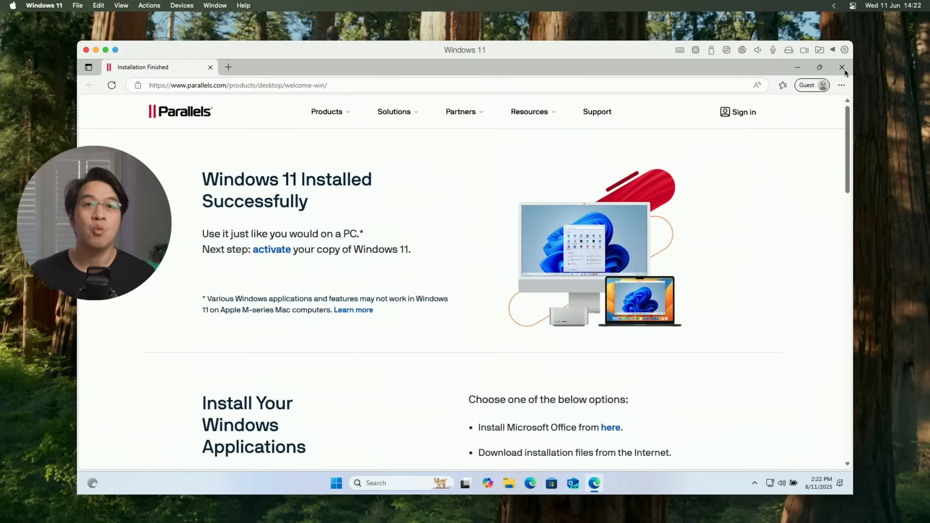
- Close the 'Windows 11 Installed Successfully' Edge page, revealing the Windows desktop
click(843, 67)
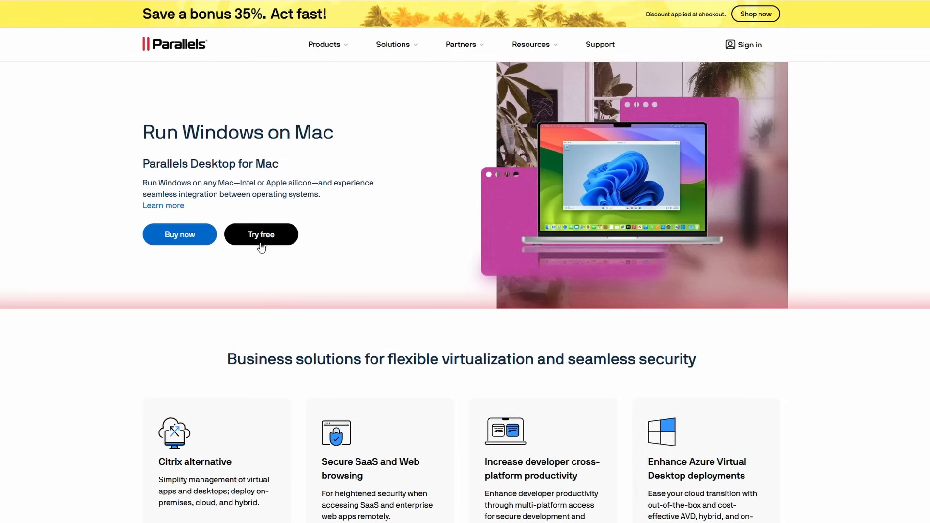
- Go to the 14-day free trial download page via Try free
click(262, 234)
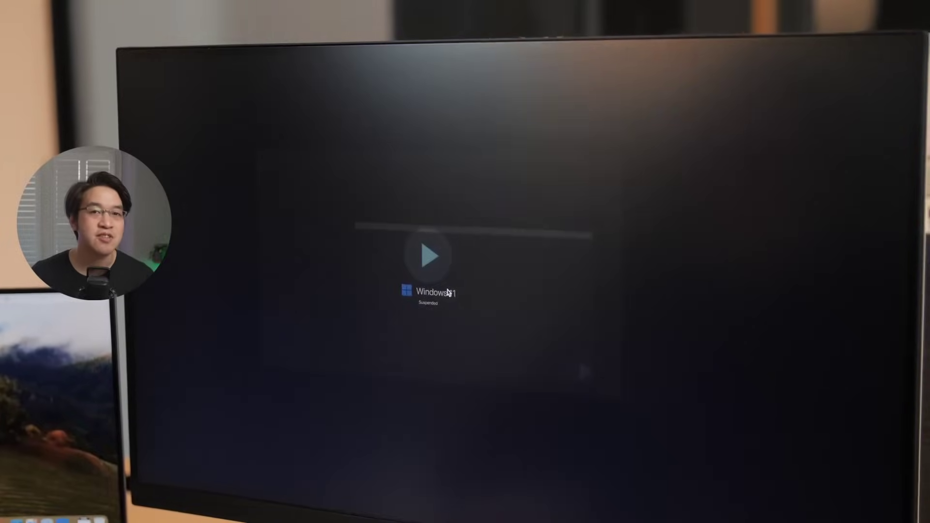
- Resume the suspended Windows VM and unlock the Set Date expiration settings with the password
click(448, 292)
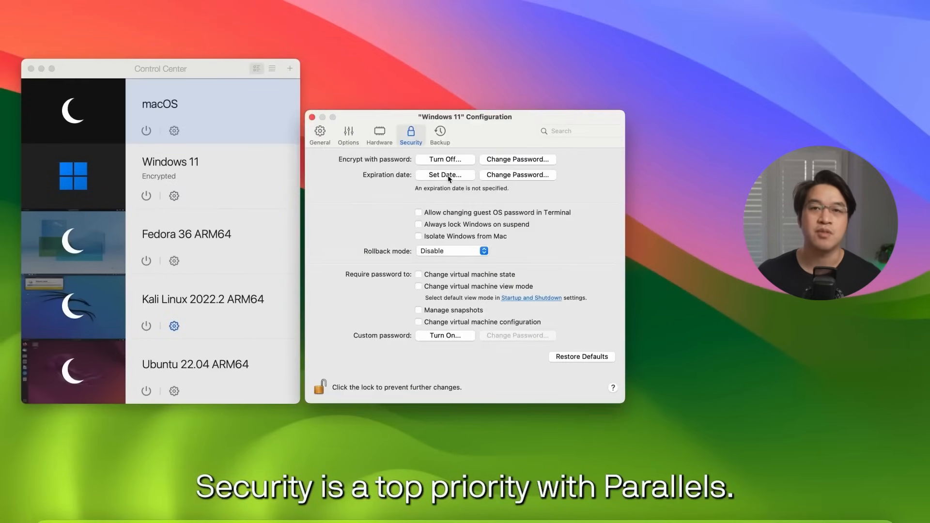
click(448, 176)
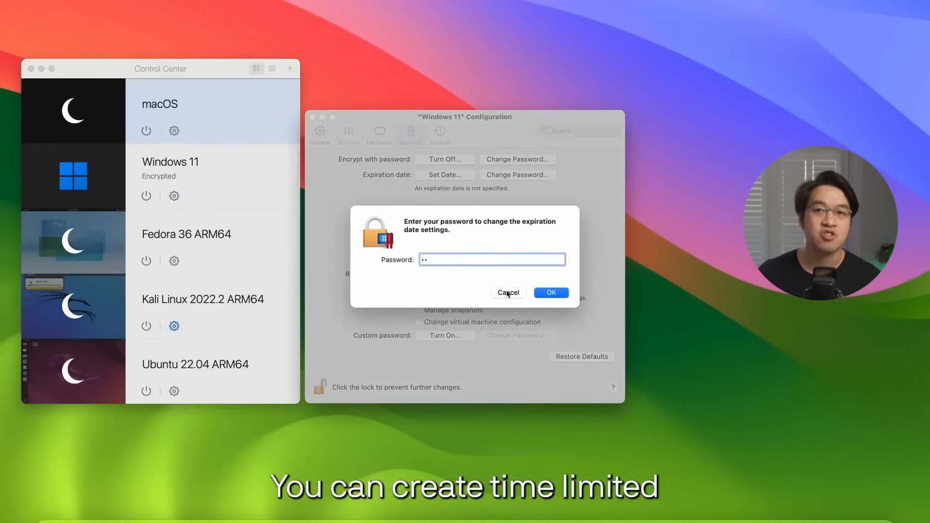
key(Return)
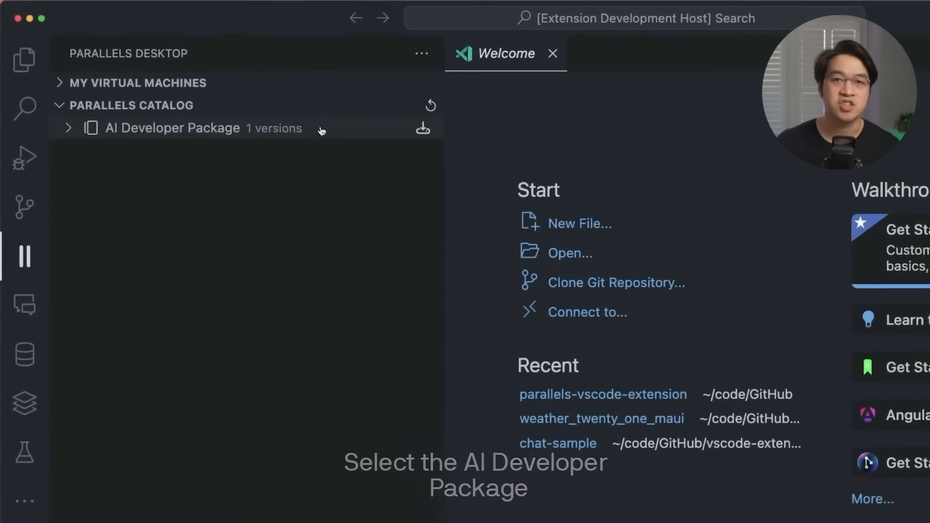
- Download the AI Developer Package from the Parallels catalog as a new running VM
click(466, 142)
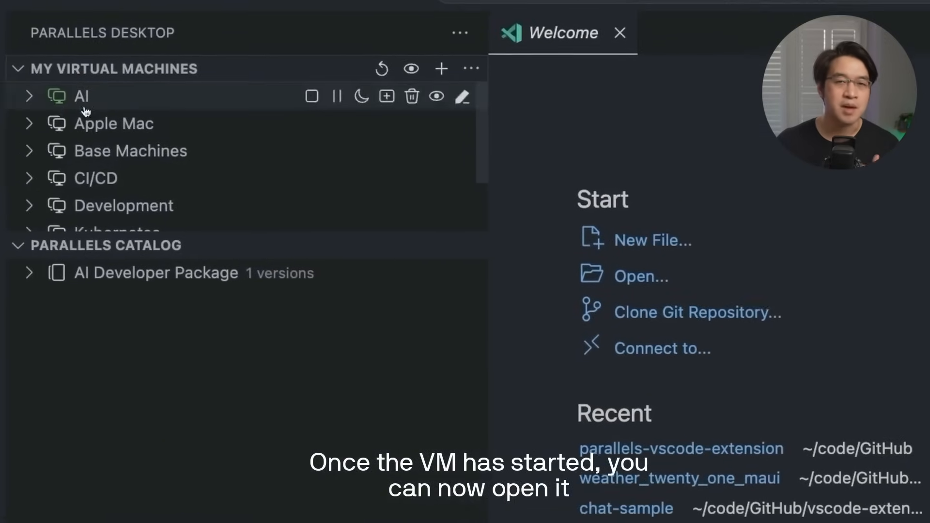
scroll(273, 228, down, 3)
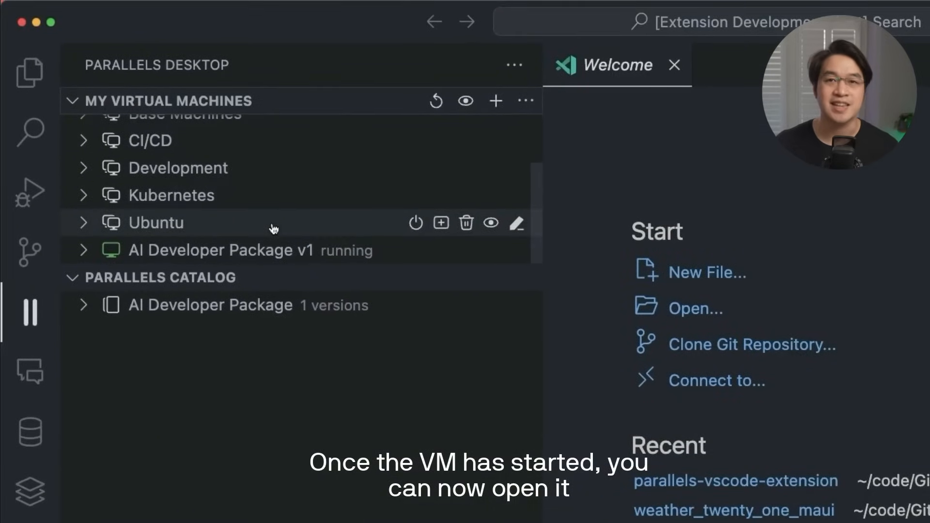